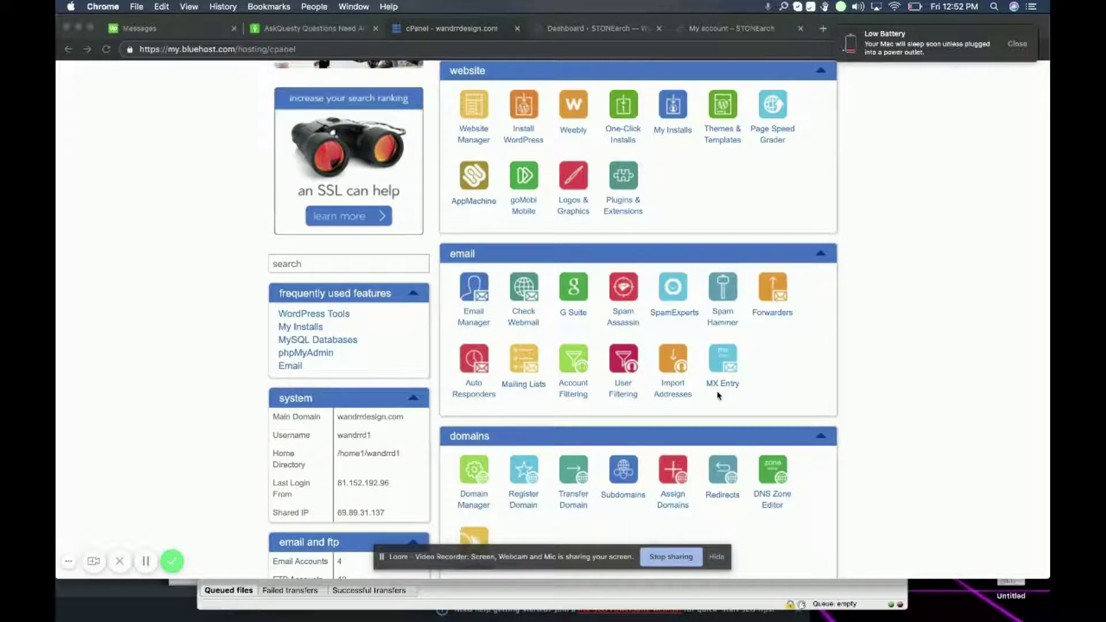
pyautogui.scroll(-3, 717, 395)
pyautogui.scroll(-3, 717, 396)
pyautogui.scroll(-3, 717, 395)
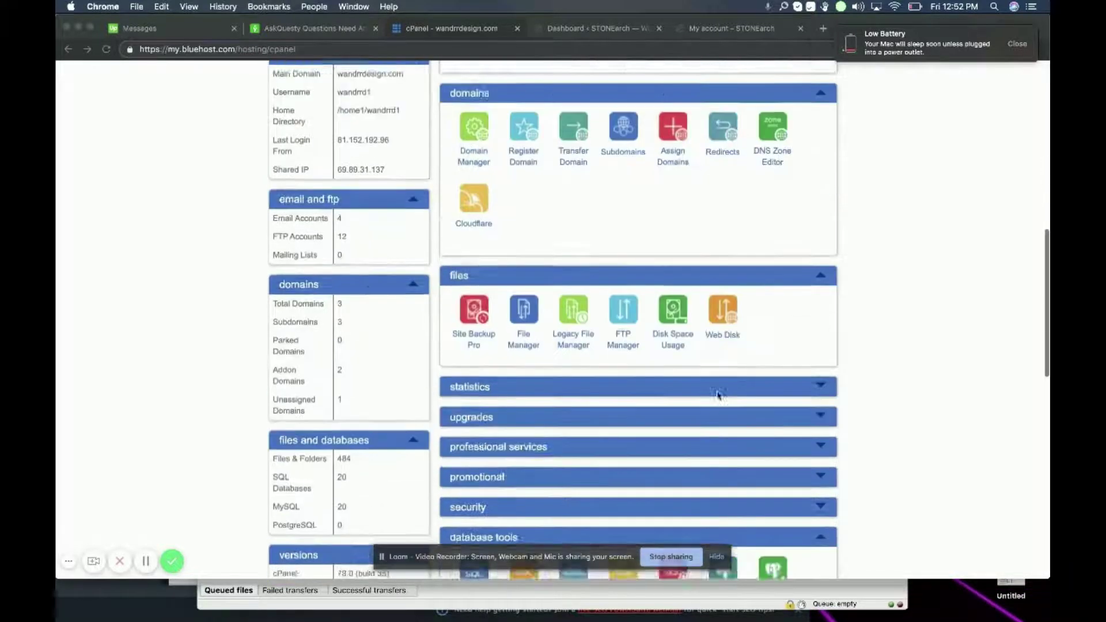
pyautogui.scroll(-2, 717, 395)
pyautogui.scroll(-1, 718, 395)
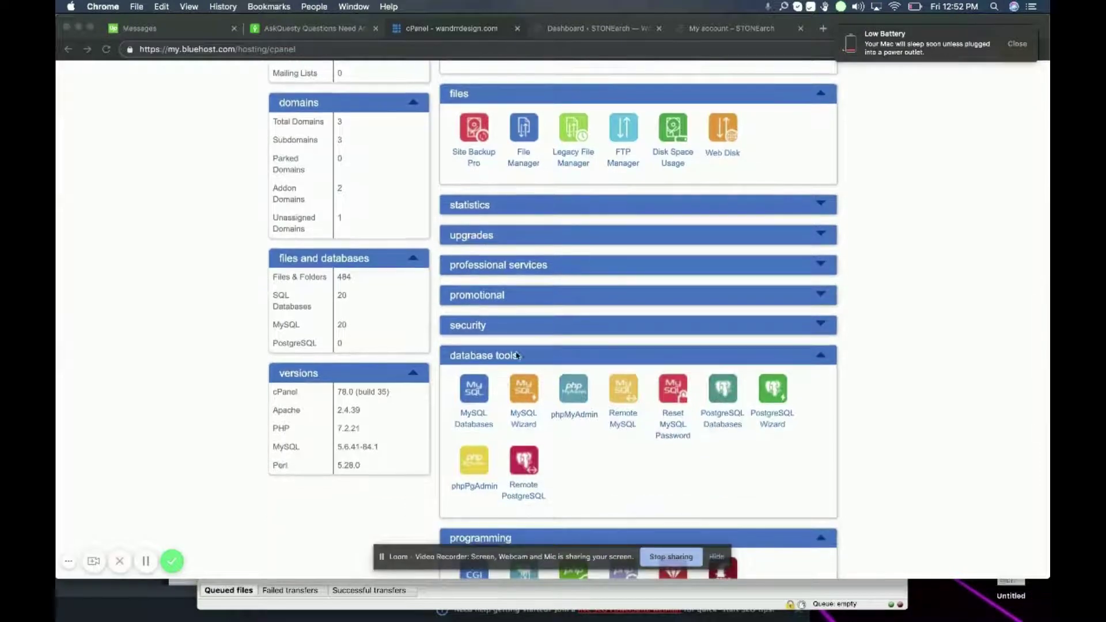
pyautogui.scroll(-1, 675, 507)
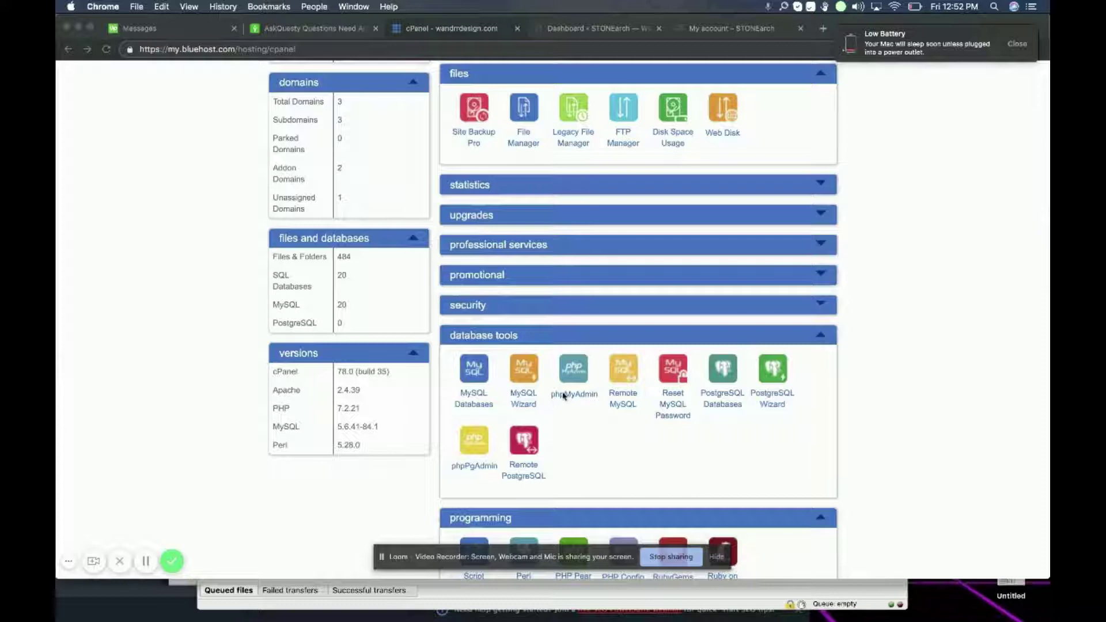
# Launch phpMyAdmin from the cPanel database tools section.
pyautogui.click(575, 370)
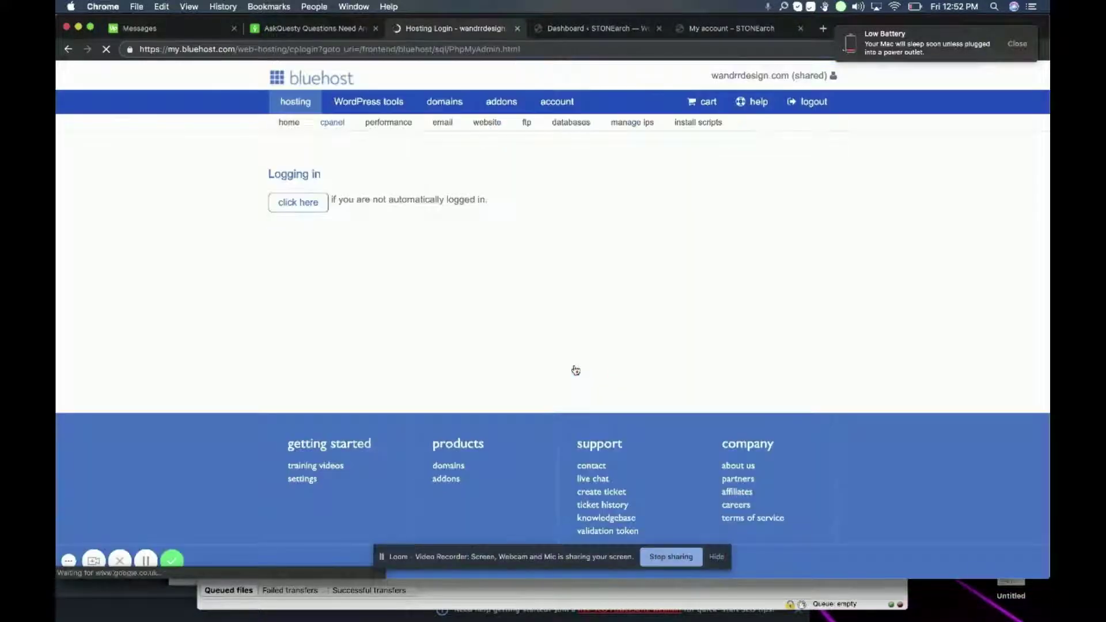
# Complete the cPanel login redirect until phpMyAdmin's database list loads.
pyautogui.click(1017, 44)
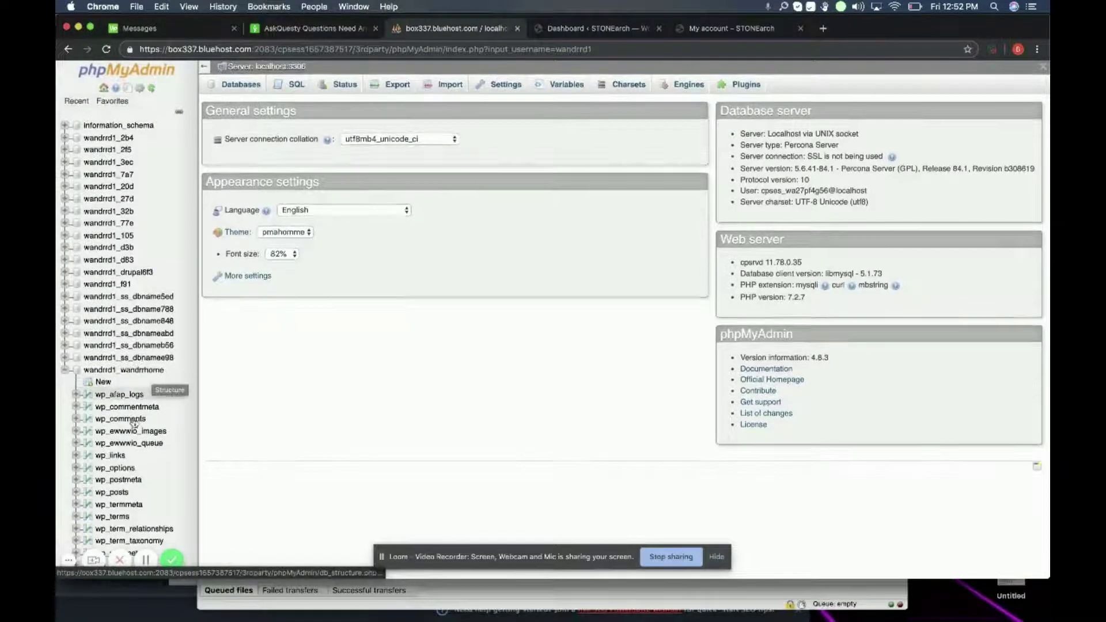
# Browse the wp_options table to show the siteurl and home rows.
pyautogui.click(115, 469)
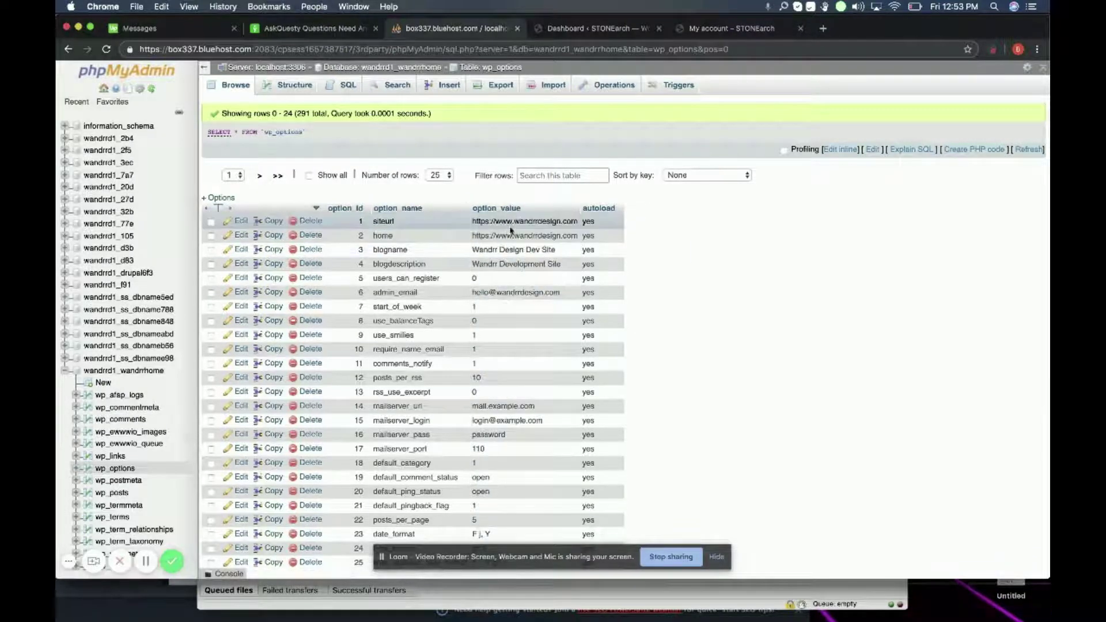
pyautogui.scroll(-5, 663, 273)
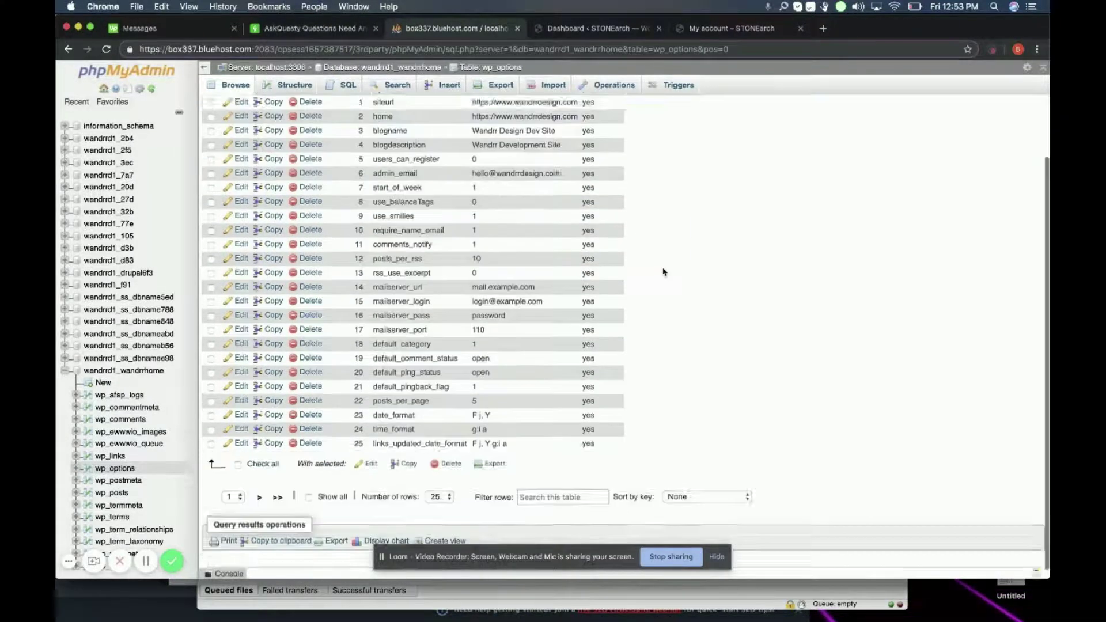
pyautogui.scroll(-2, 663, 272)
pyautogui.scroll(5, 663, 272)
pyautogui.scroll(3, 663, 272)
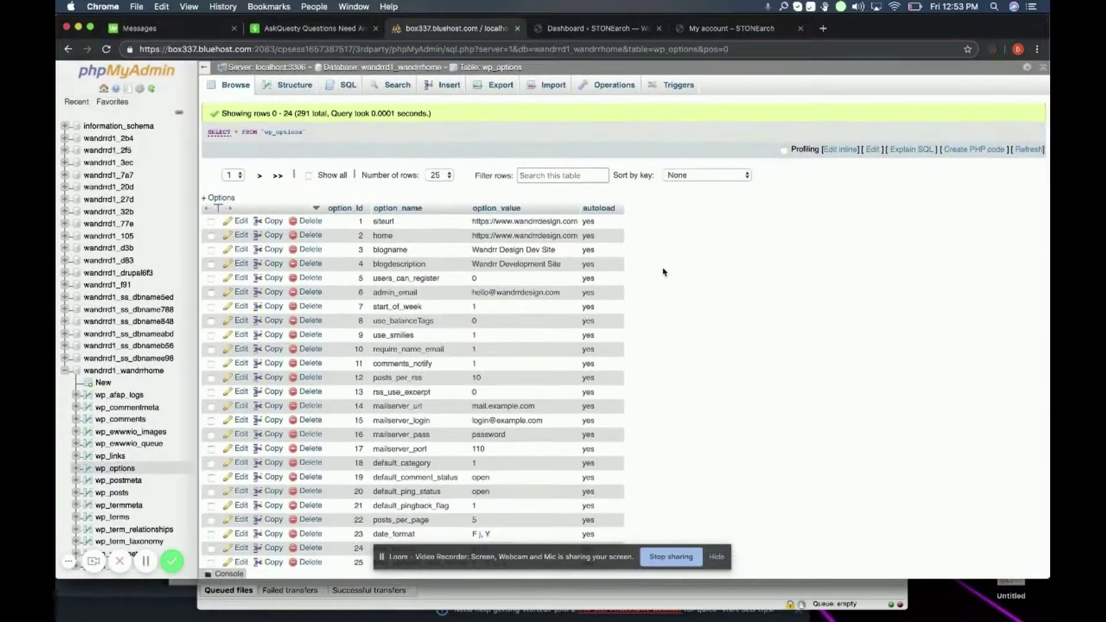